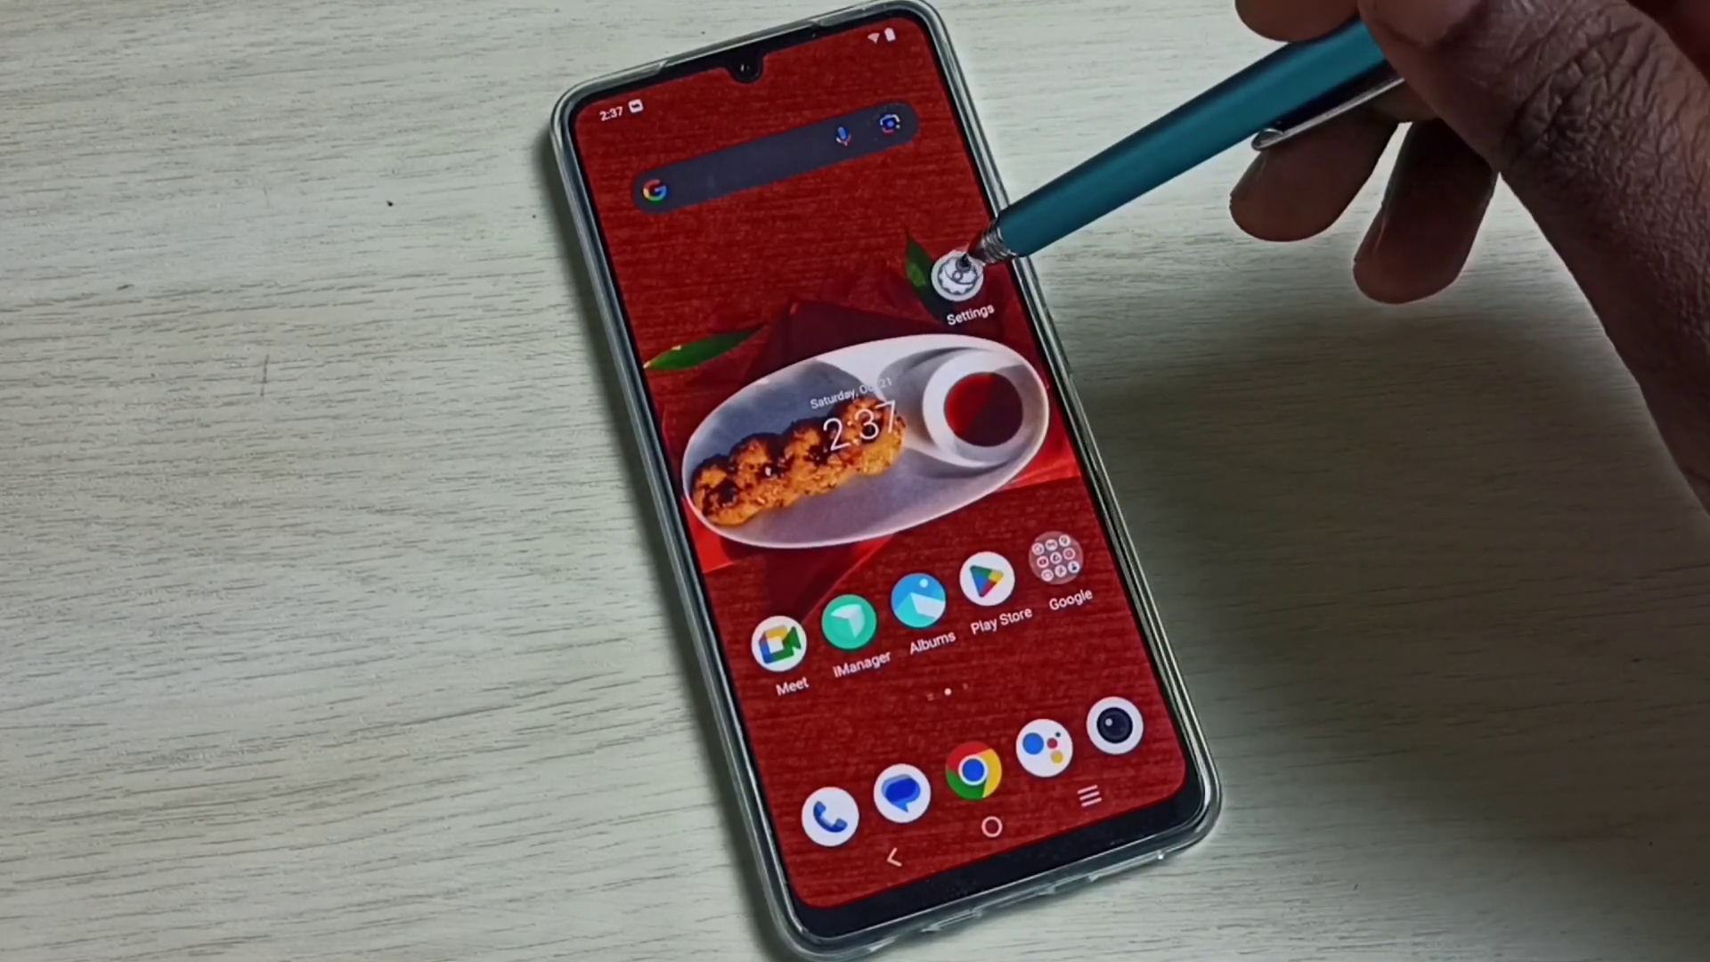
Open Settings and go to System update, showing the available 404 MB Funtouch OS version
{"action": "left_click", "coordinate": [957, 277]}
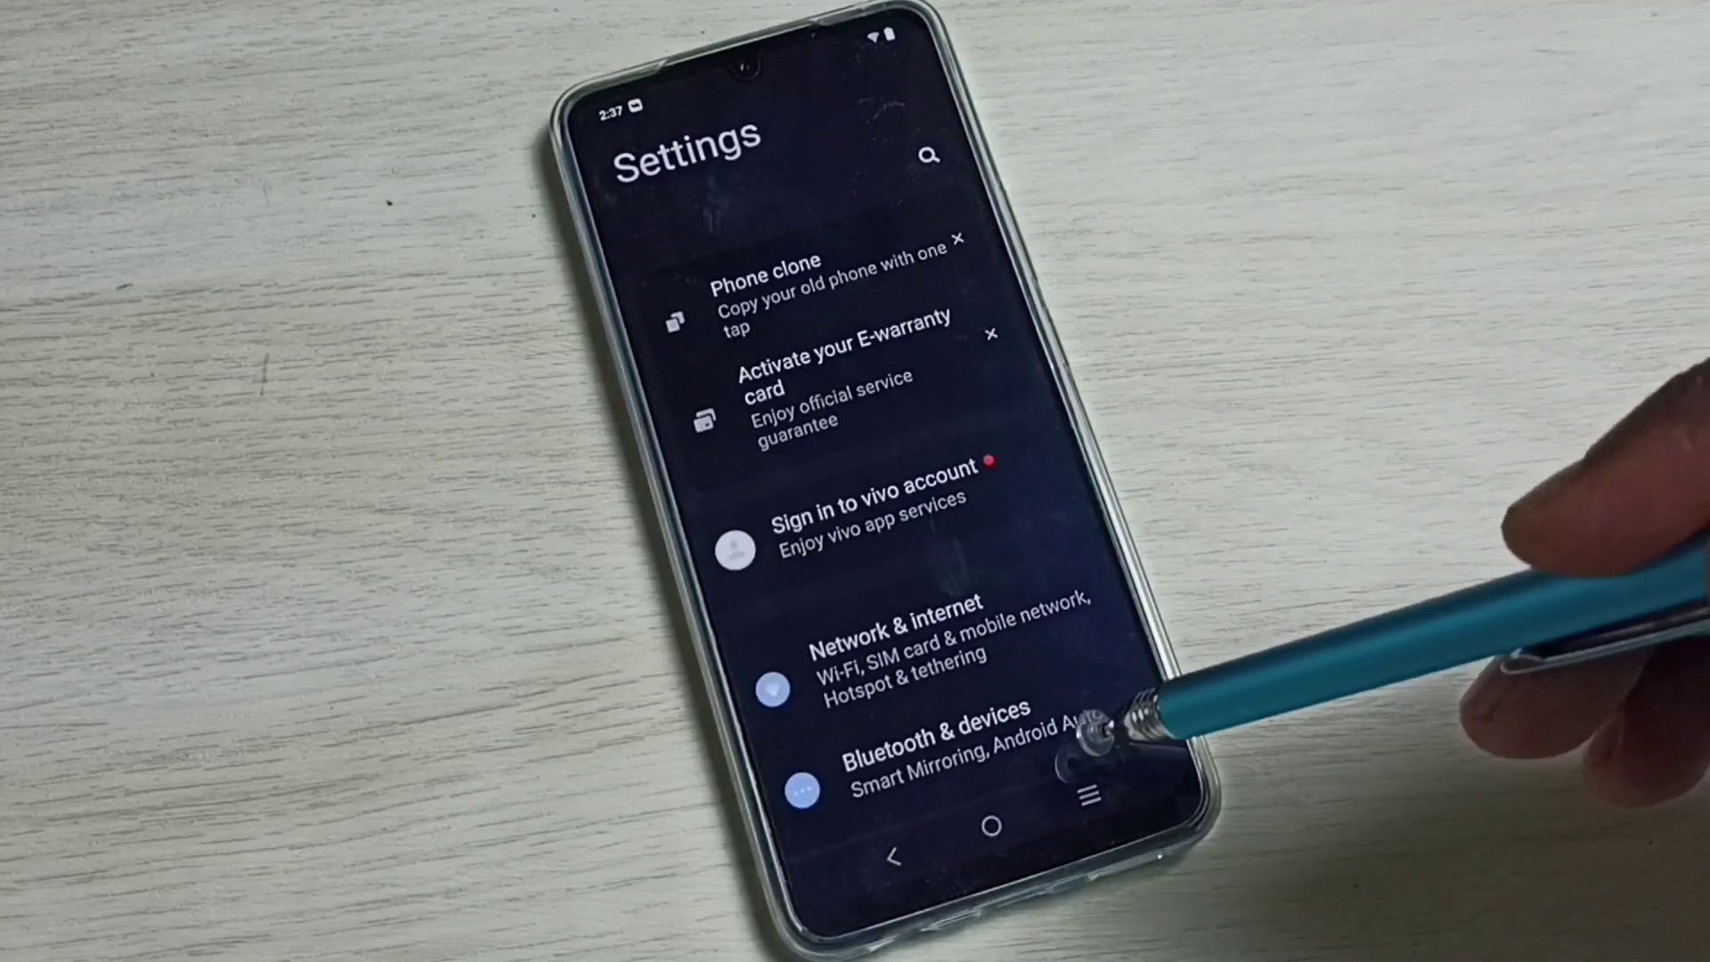
{"action": "left_click_drag", "start_coordinate": [1107, 707], "coordinate": [1001, 370]}
{"action": "left_click_drag", "start_coordinate": [989, 455], "coordinate": [1023, 297]}
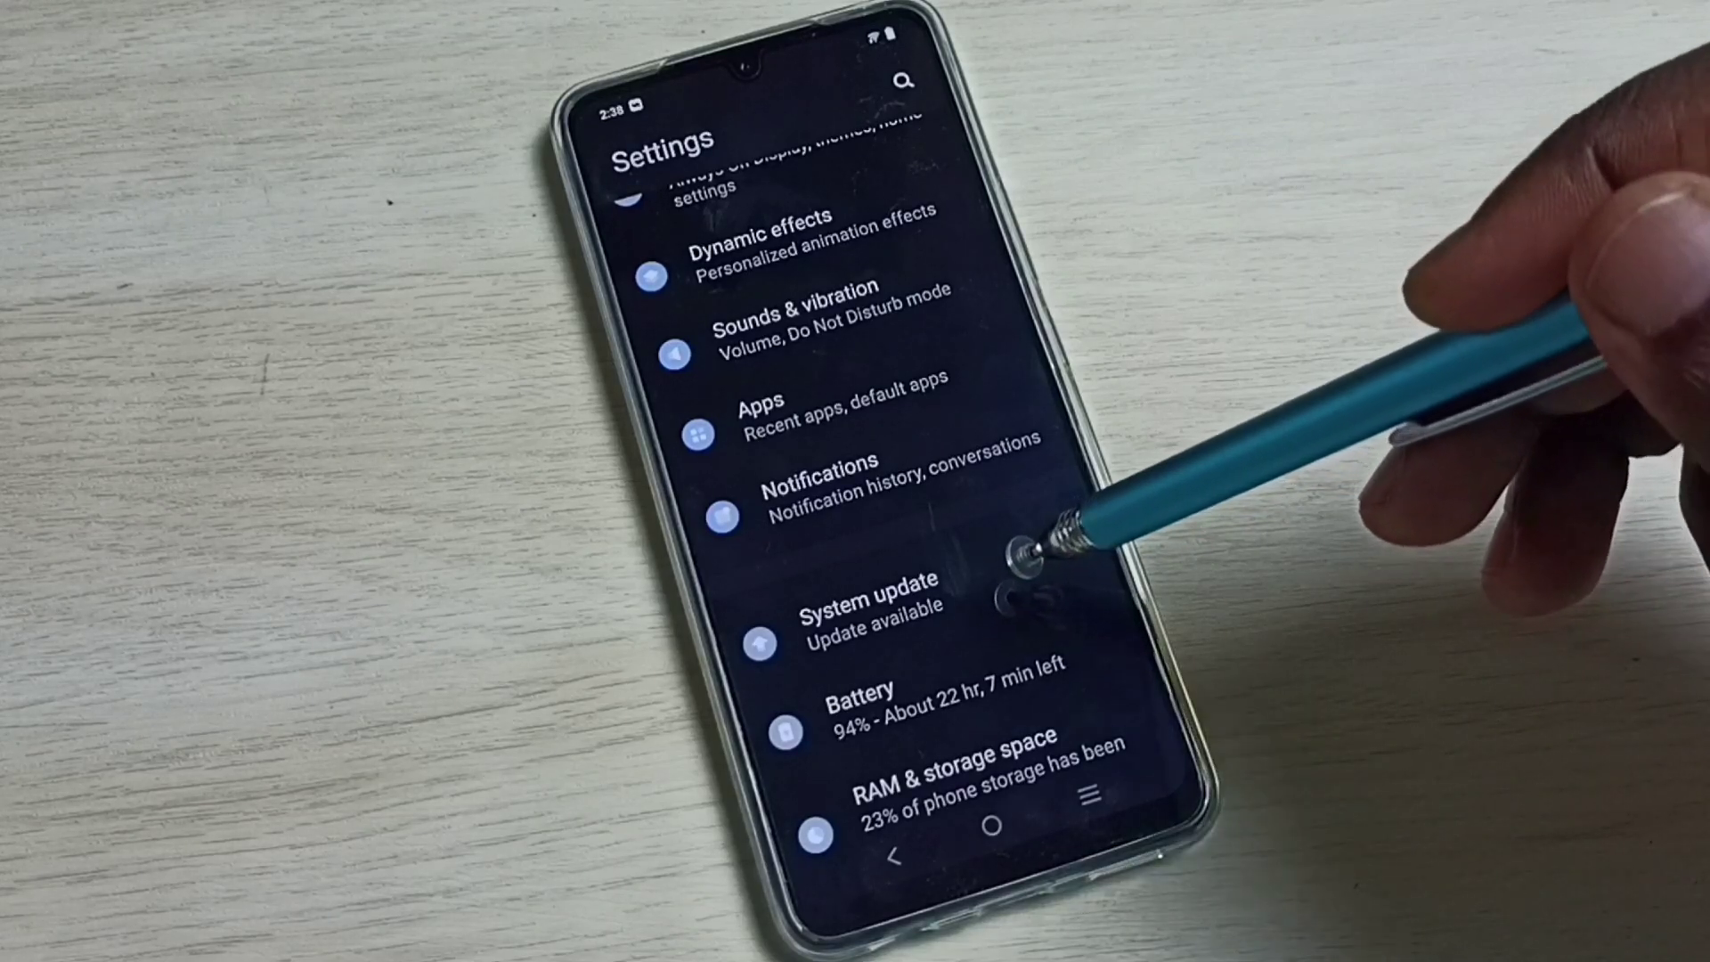
{"action": "left_click", "coordinate": [1013, 571]}
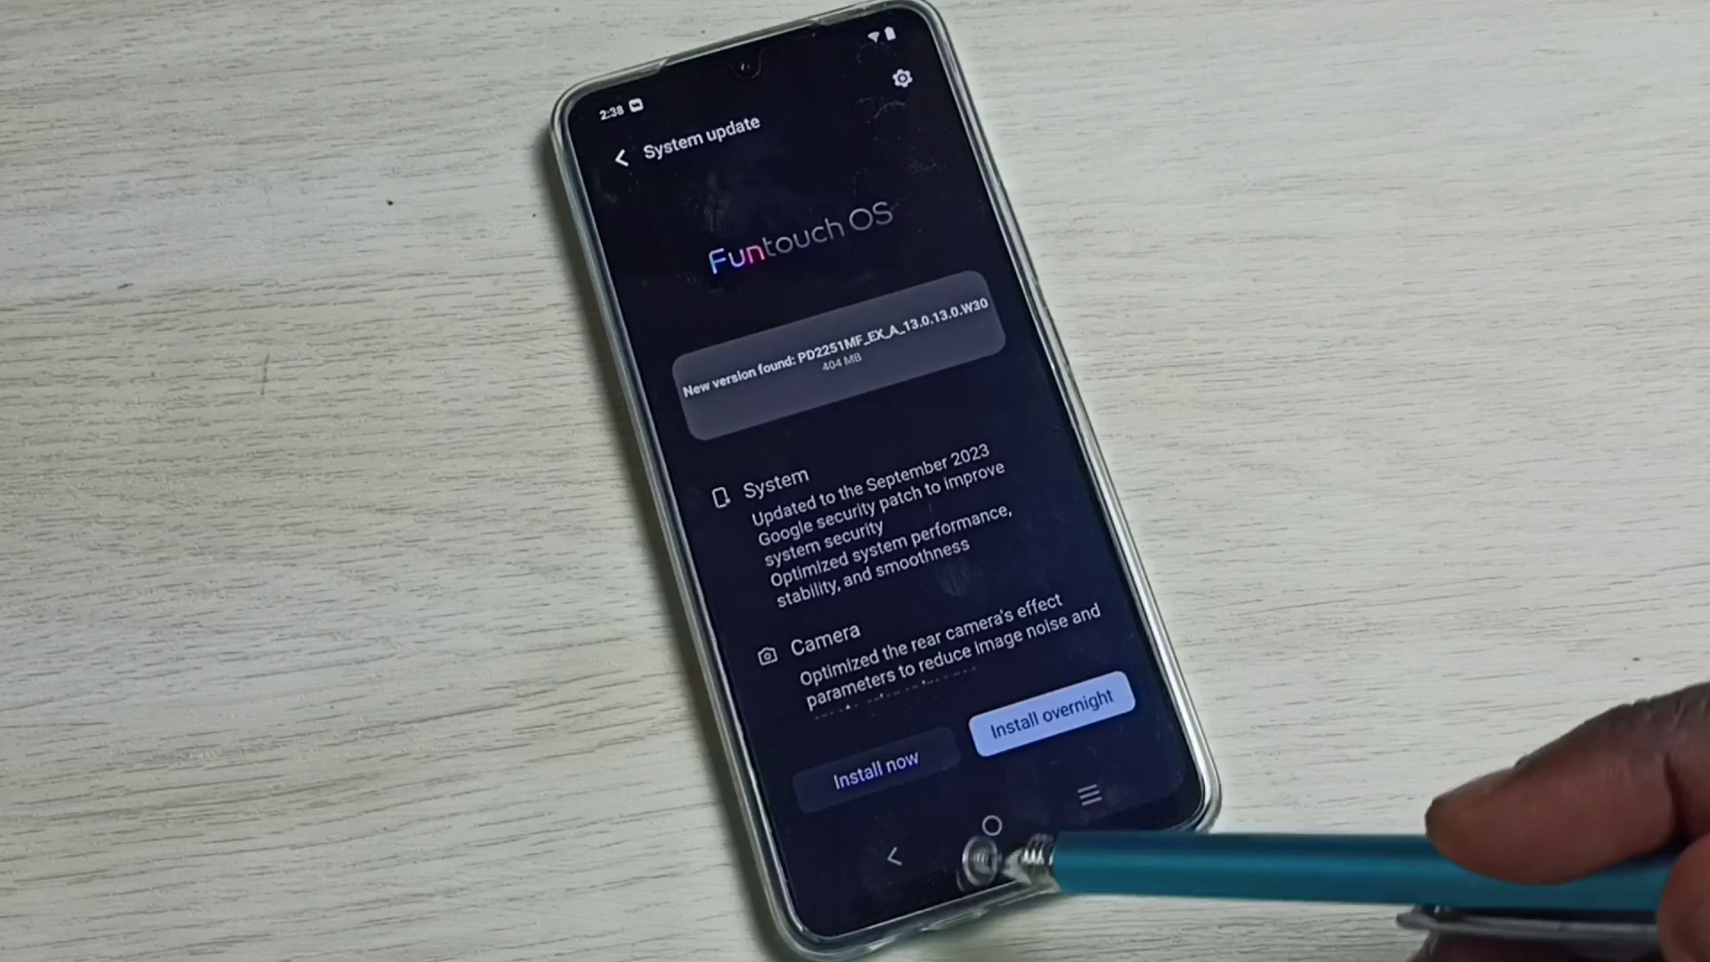
{"action": "scroll", "coordinate": [990, 418], "scroll_direction": "down", "scroll_amount": 2}
{"action": "scroll", "coordinate": [989, 417], "scroll_direction": "up", "scroll_amount": 2}
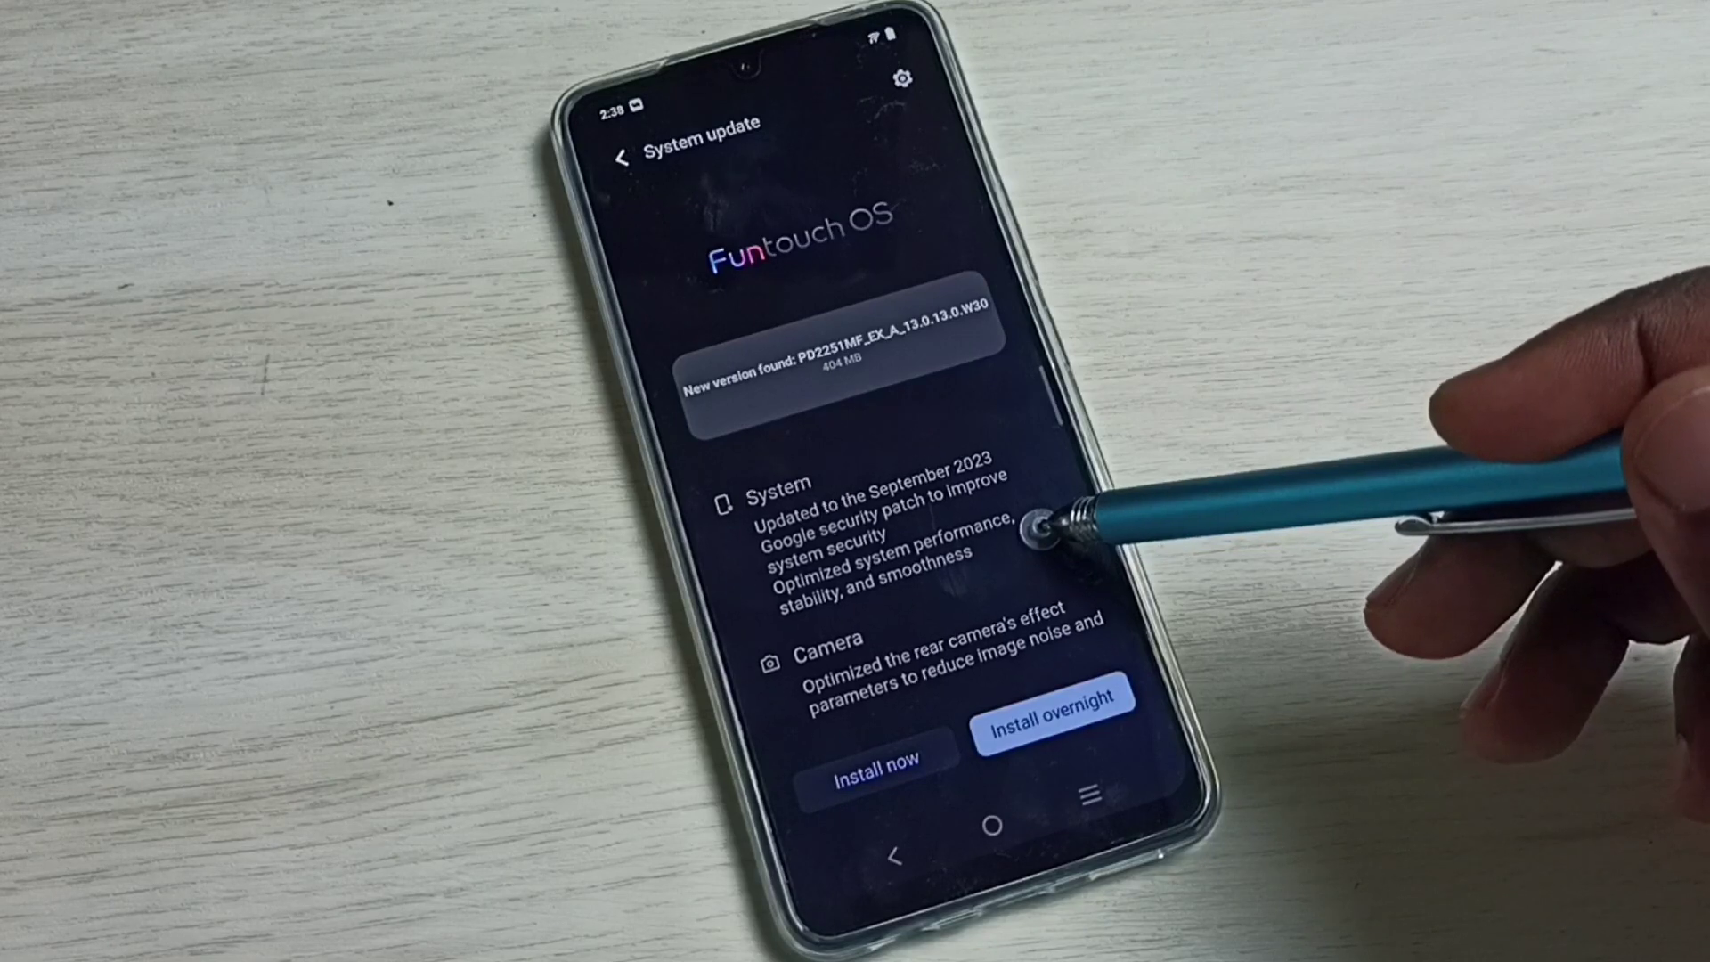
{"action": "scroll", "coordinate": [1040, 525], "scroll_direction": "down", "scroll_amount": 2}
{"action": "scroll", "coordinate": [1069, 482], "scroll_direction": "down", "scroll_amount": 1}
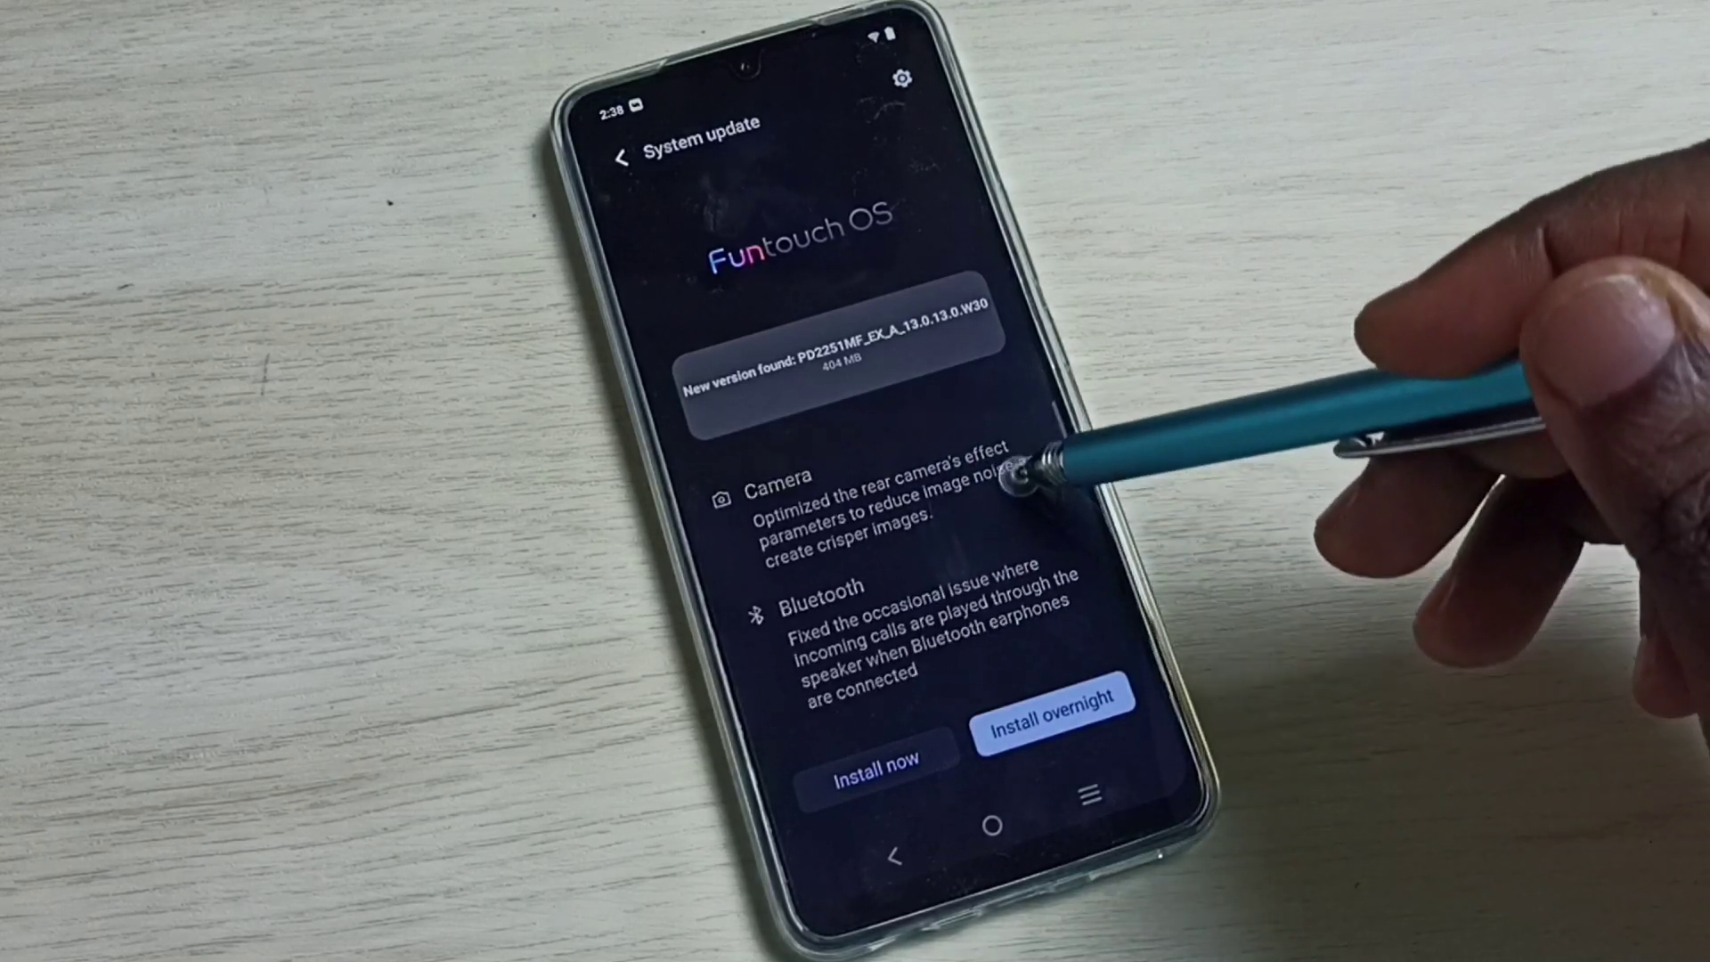
{"action": "scroll", "coordinate": [1042, 467], "scroll_direction": "down", "scroll_amount": 1}
{"action": "scroll", "coordinate": [1028, 487], "scroll_direction": "up", "scroll_amount": 2}
{"action": "scroll", "coordinate": [1068, 548], "scroll_direction": "up", "scroll_amount": 1}
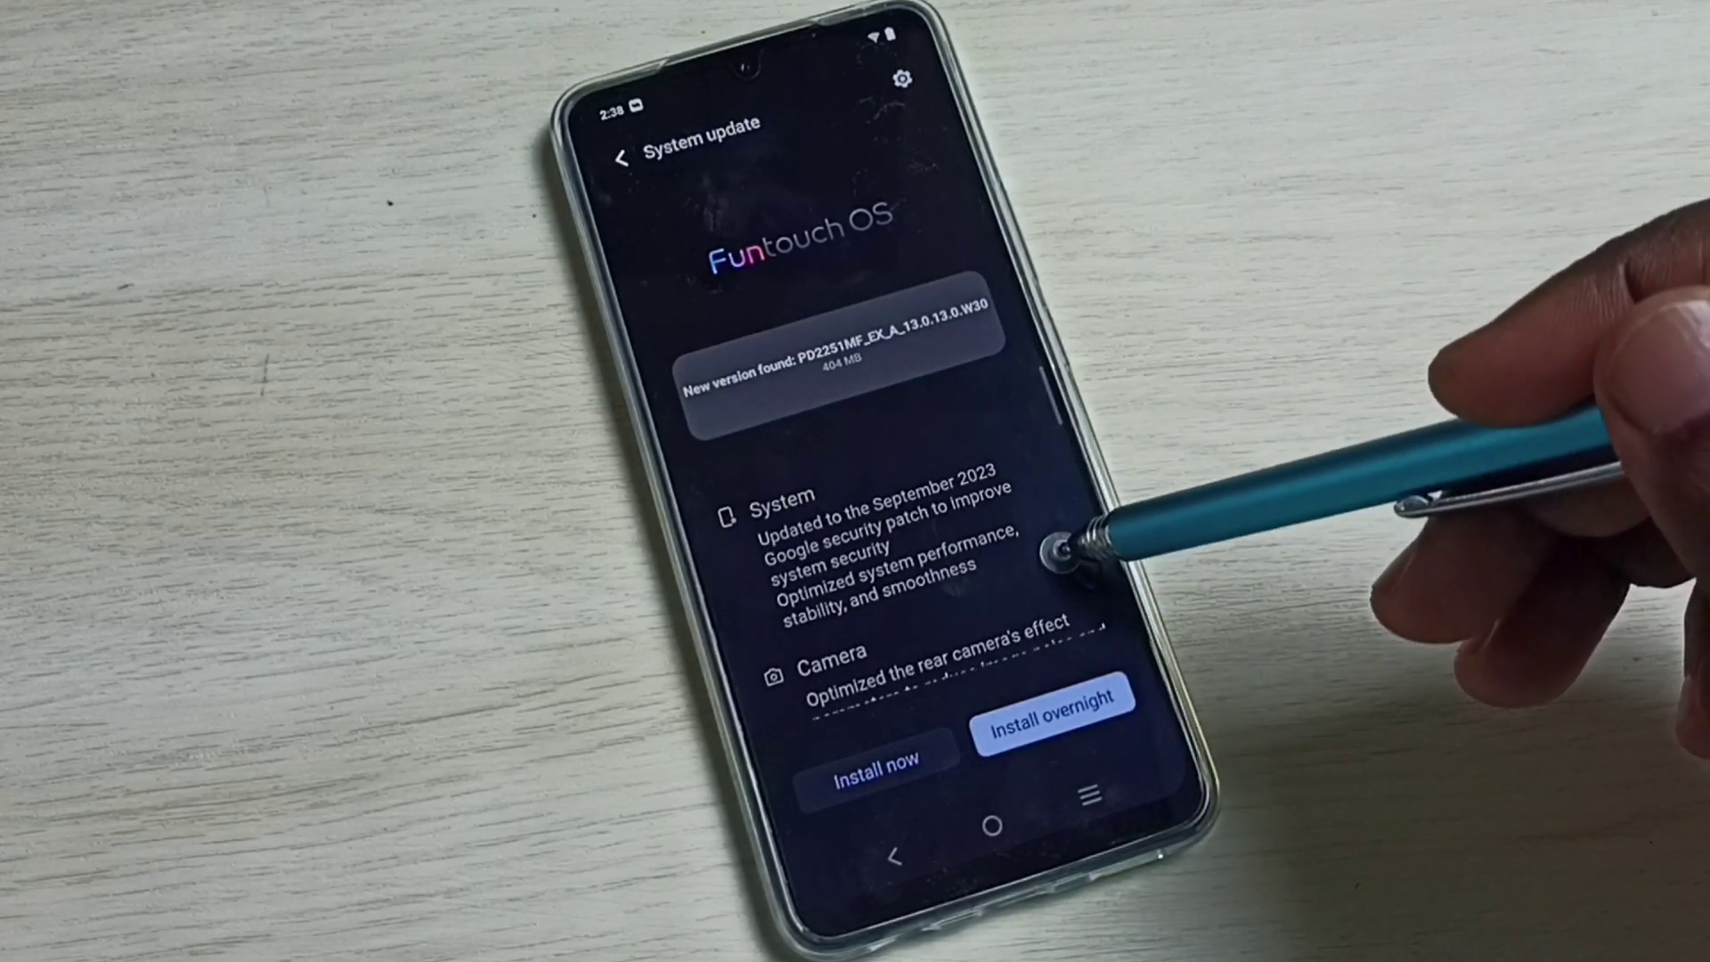
{"action": "scroll", "coordinate": [1084, 534], "scroll_direction": "down", "scroll_amount": 2}
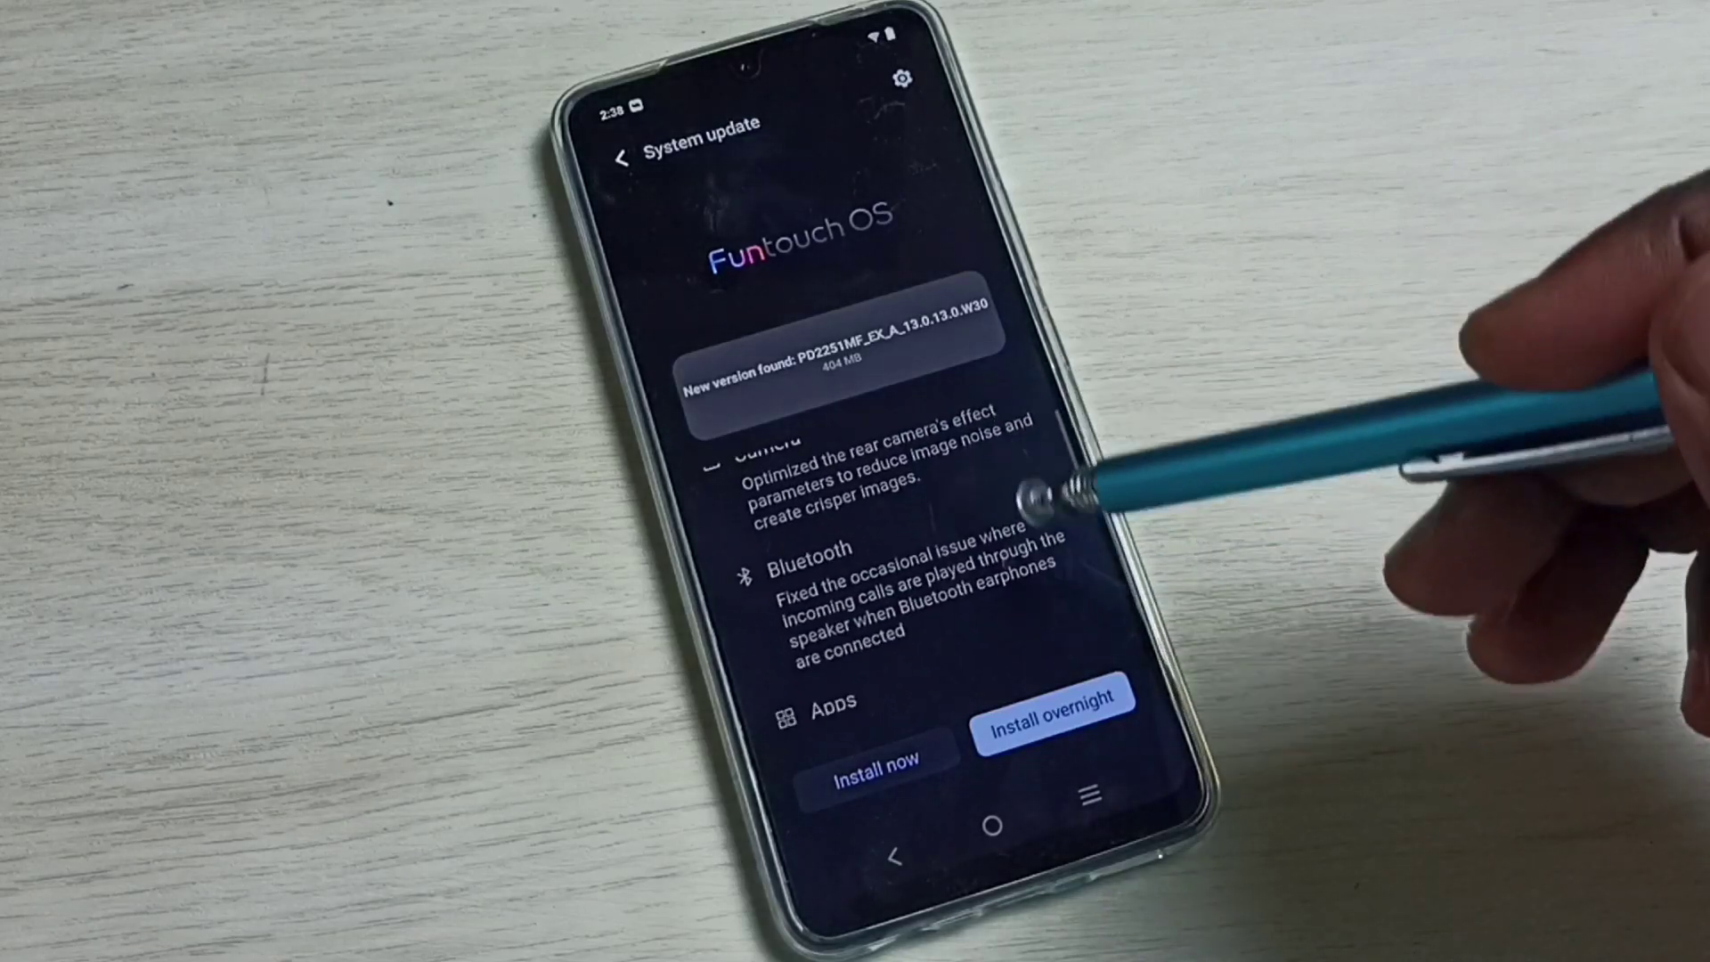
{"action": "scroll", "coordinate": [1042, 468], "scroll_direction": "down", "scroll_amount": 1}
{"action": "scroll", "coordinate": [1009, 451], "scroll_direction": "down", "scroll_amount": 1}
{"action": "scroll", "coordinate": [1030, 495], "scroll_direction": "down", "scroll_amount": 1}
{"action": "scroll", "coordinate": [1069, 428], "scroll_direction": "down", "scroll_amount": 1}
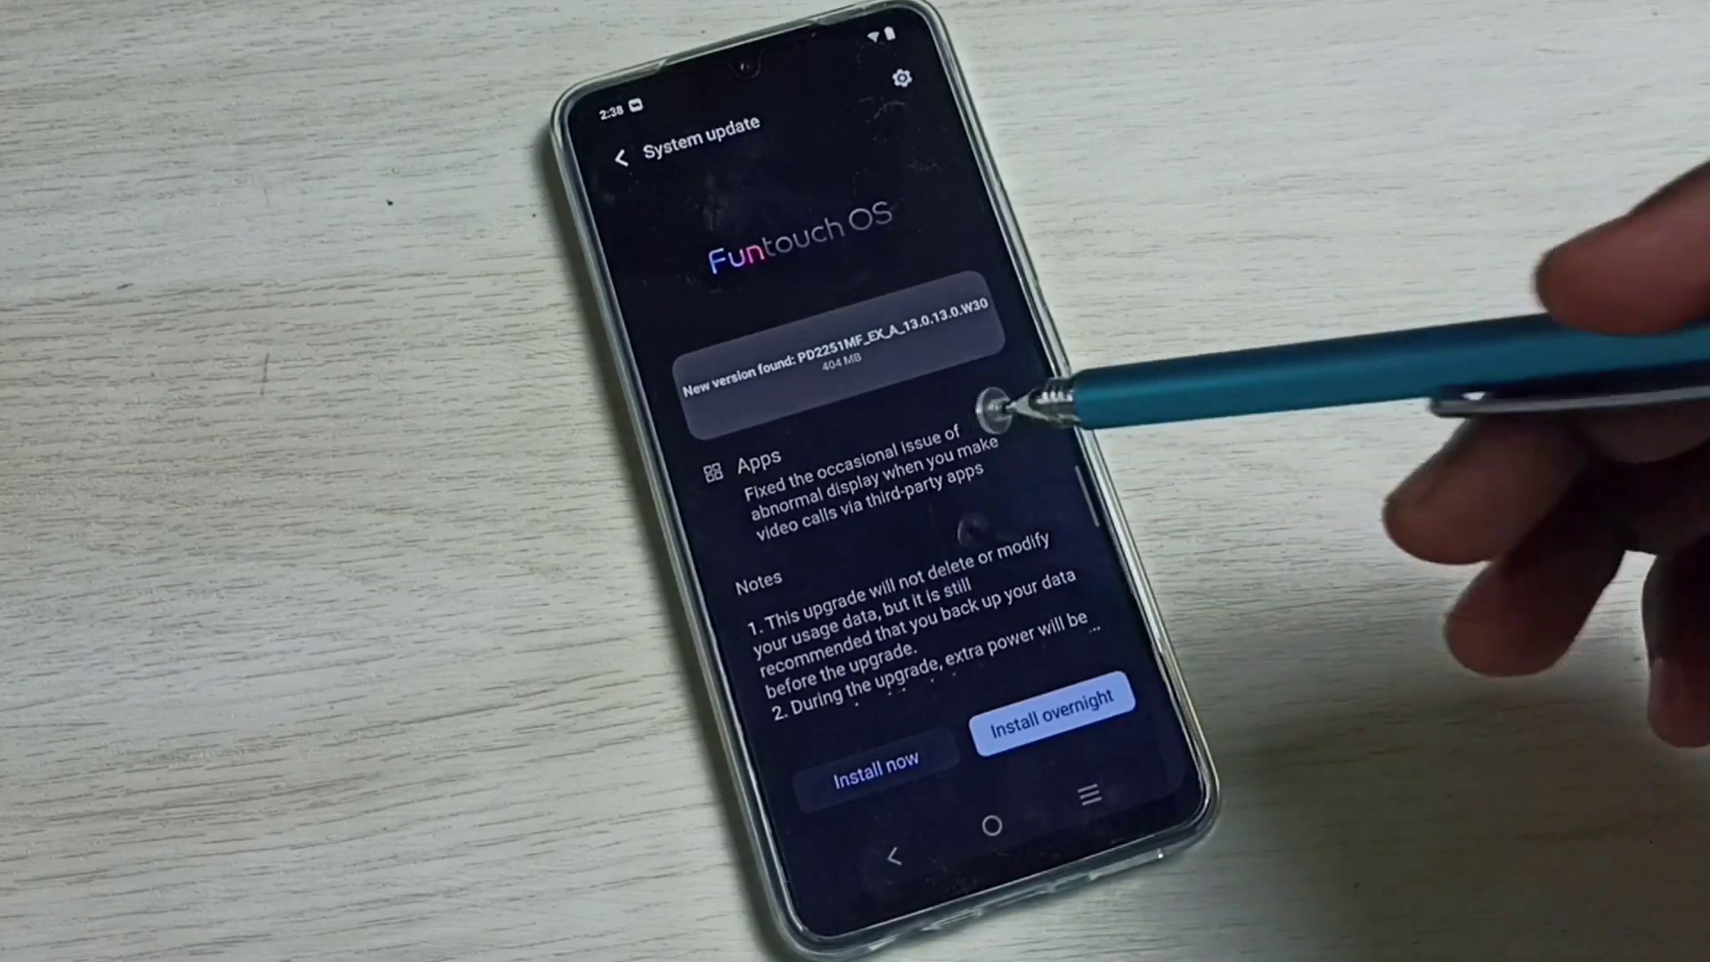